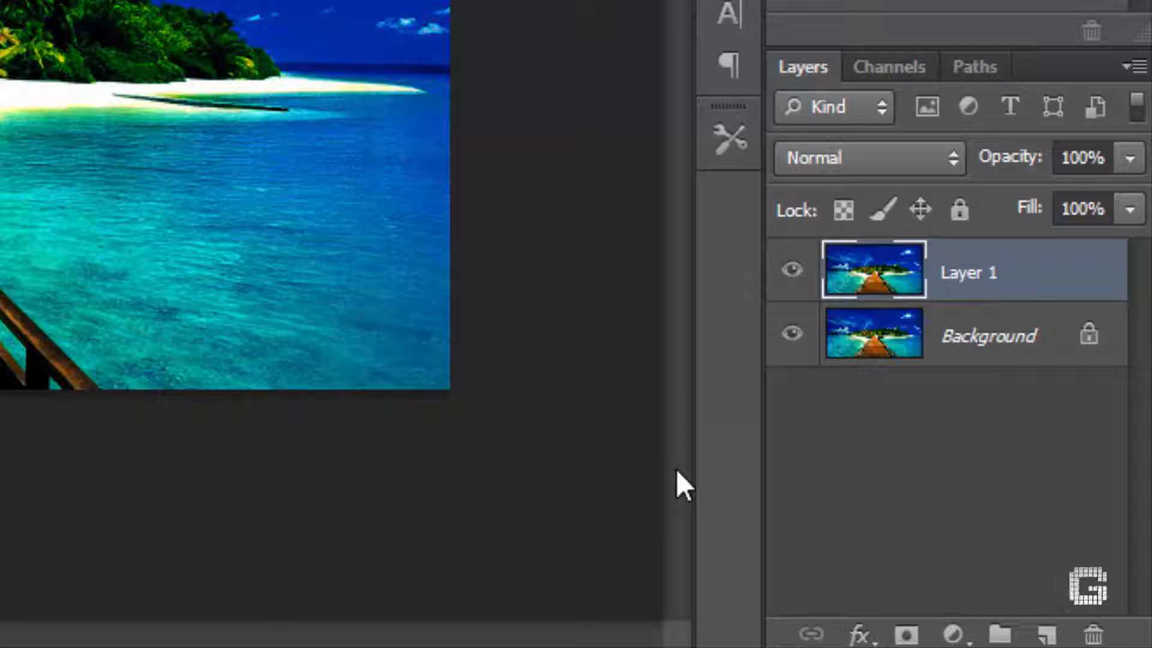
- Add a Solid Color fill layer in white (#ffffff) and place it between Layer 1 and the Background
click(969, 641)
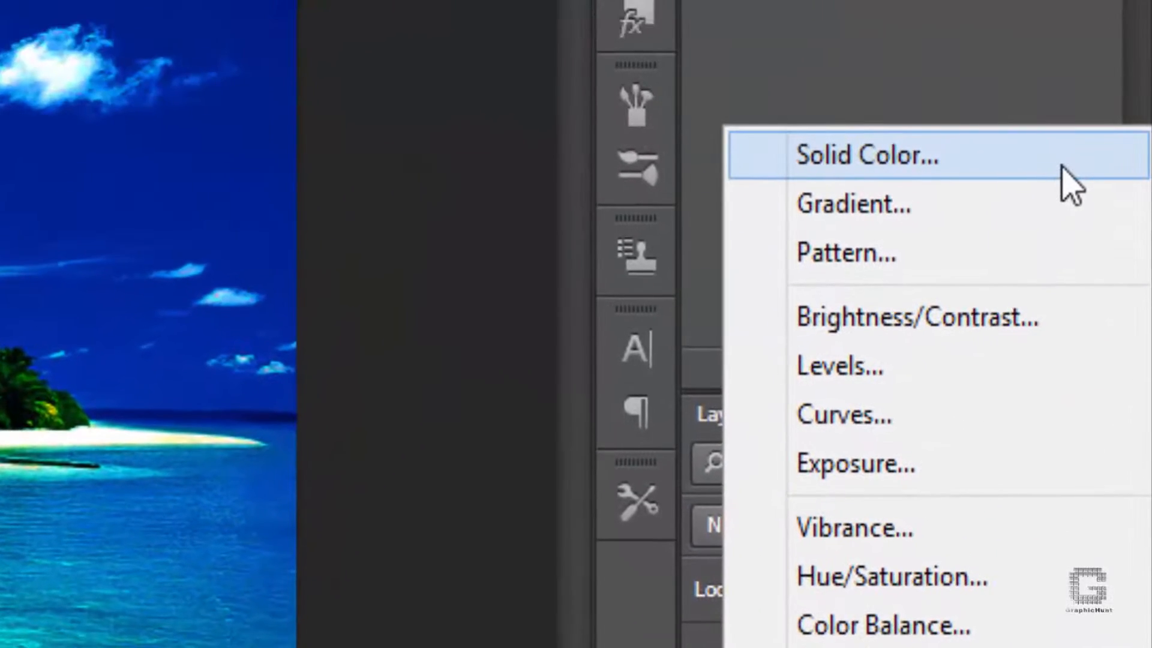
click(1076, 0)
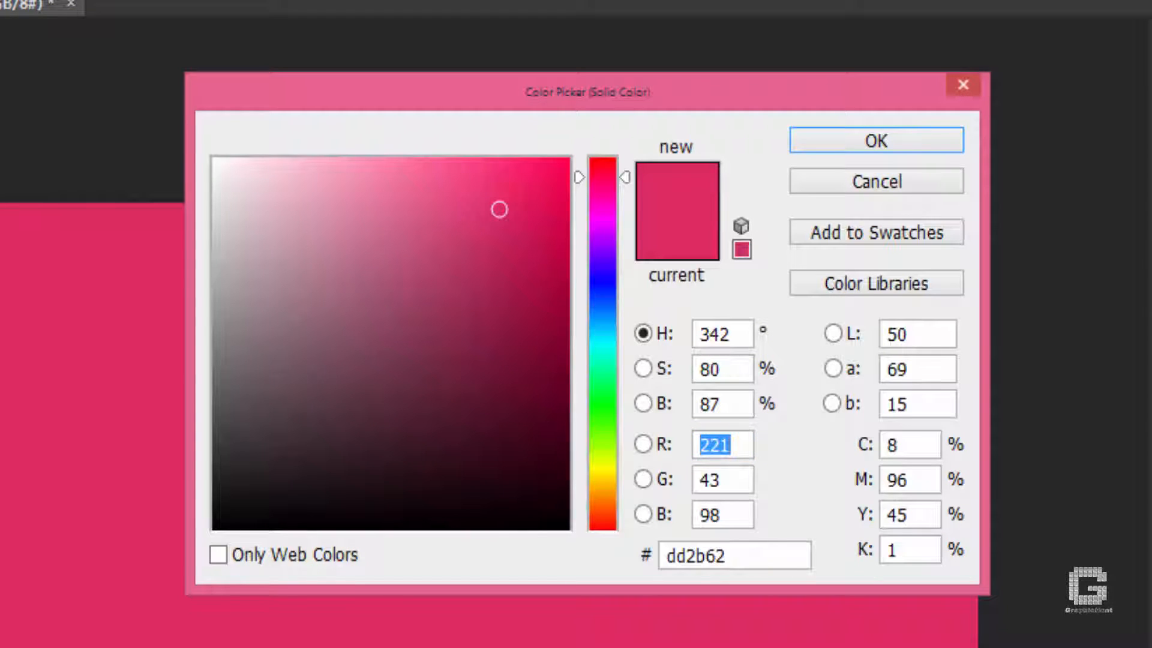
mouse_move(503, 214)
mouse_down()
mouse_move(283, 184)
mouse_move(214, 159)
mouse_up()
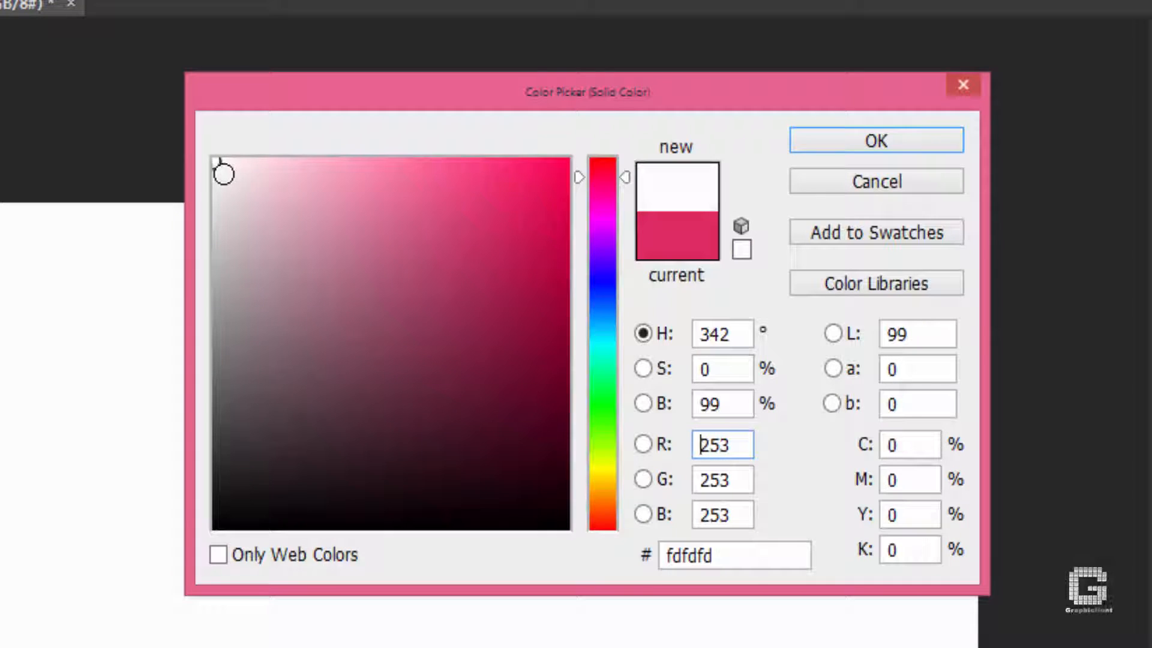
drag(229, 174, 319, 296)
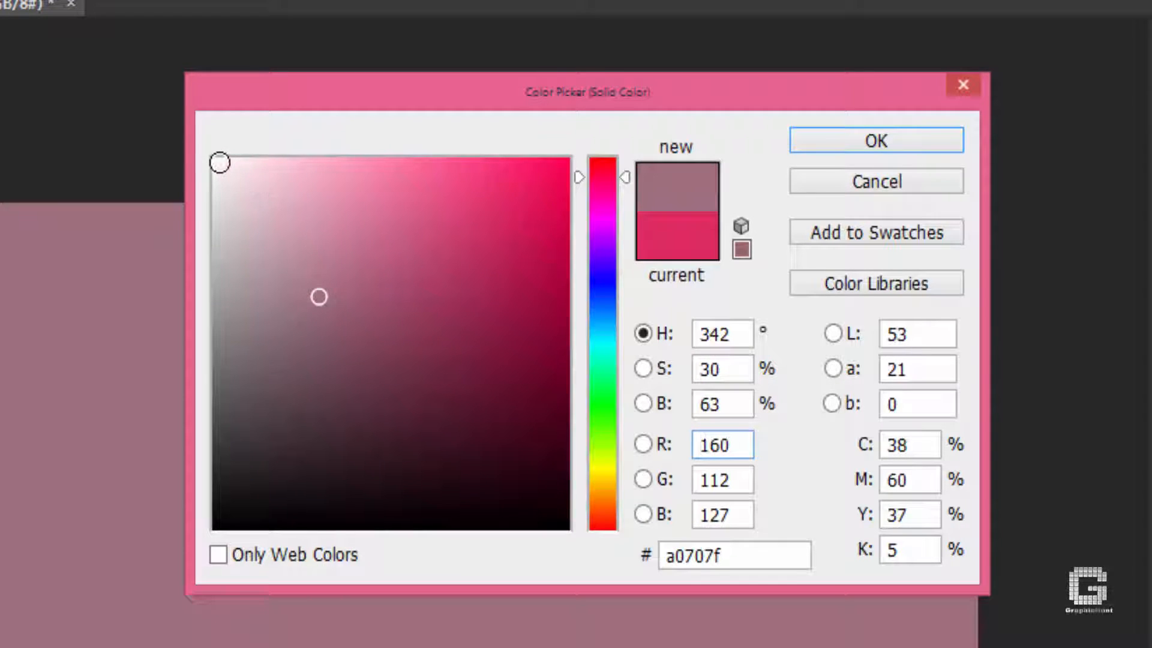
drag(218, 162, 207, 153)
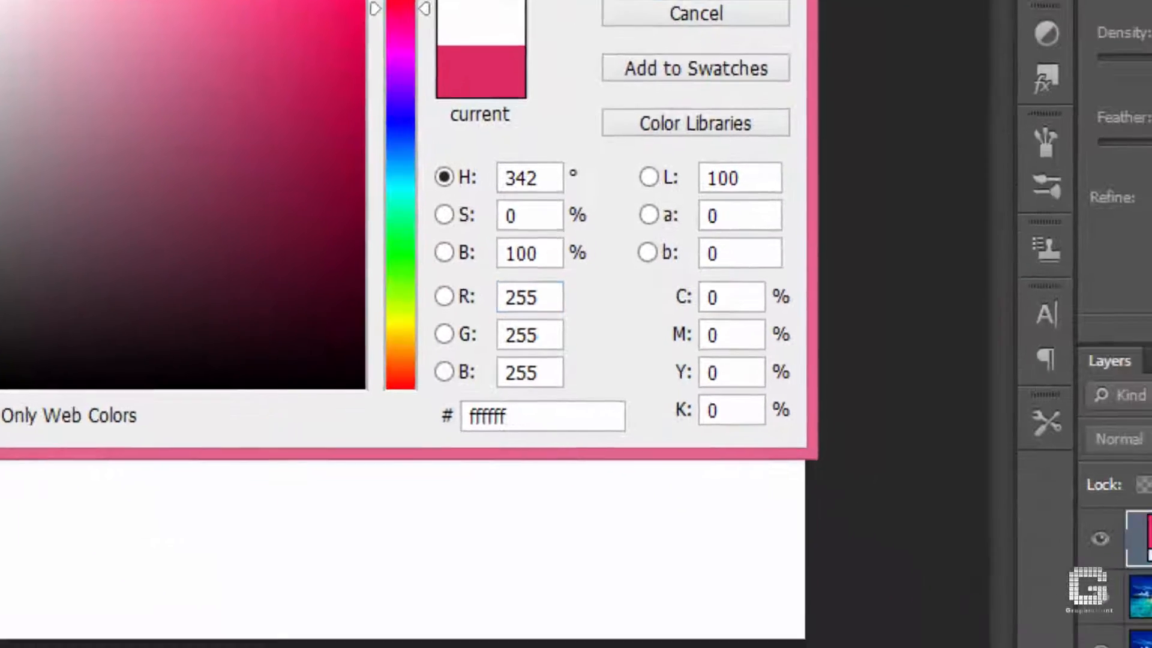
click(848, 142)
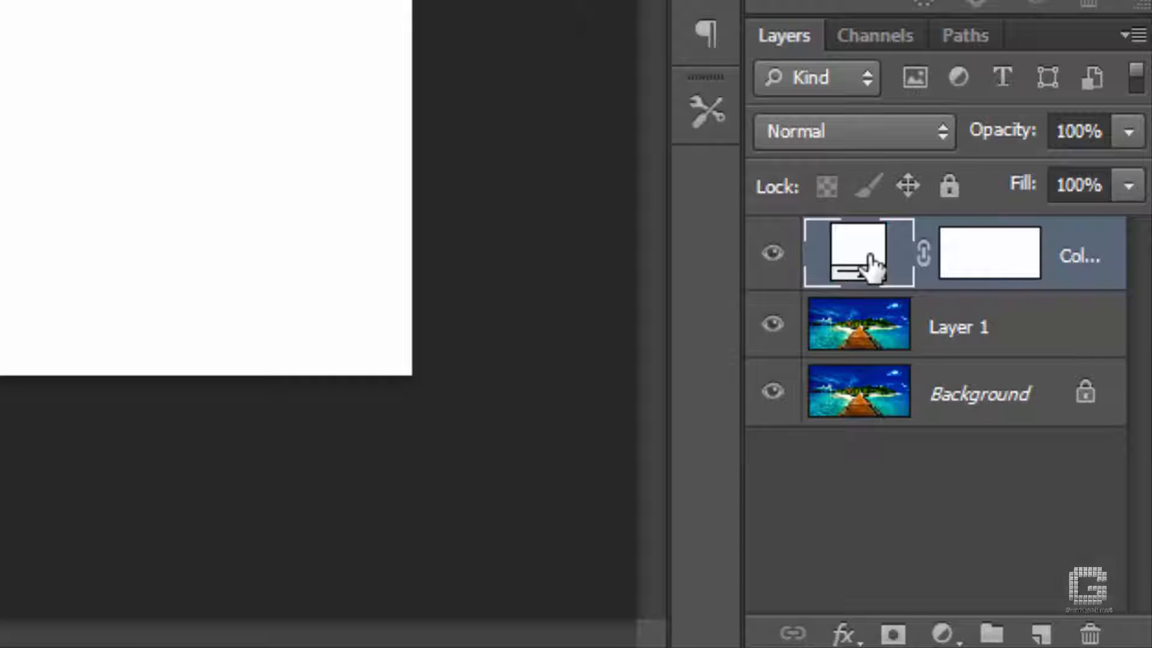
drag(872, 264, 883, 343)
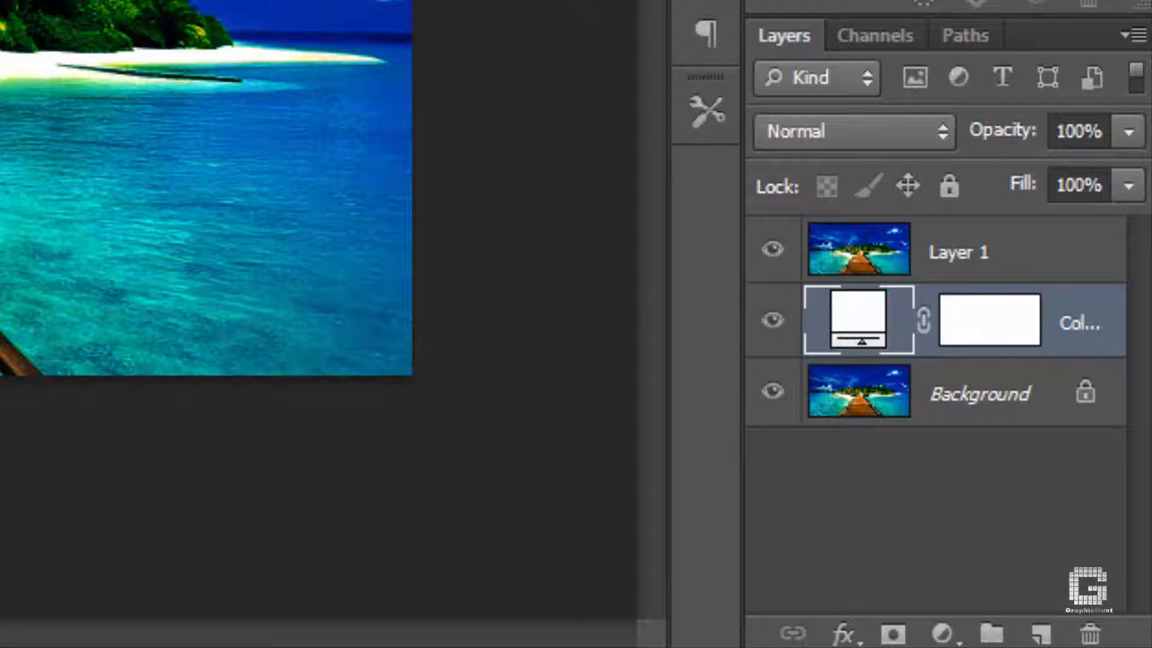
- With Layer 1 active, set up the Type tool with the Arial Black font and the near-white text colour #fdfdfd
click(862, 260)
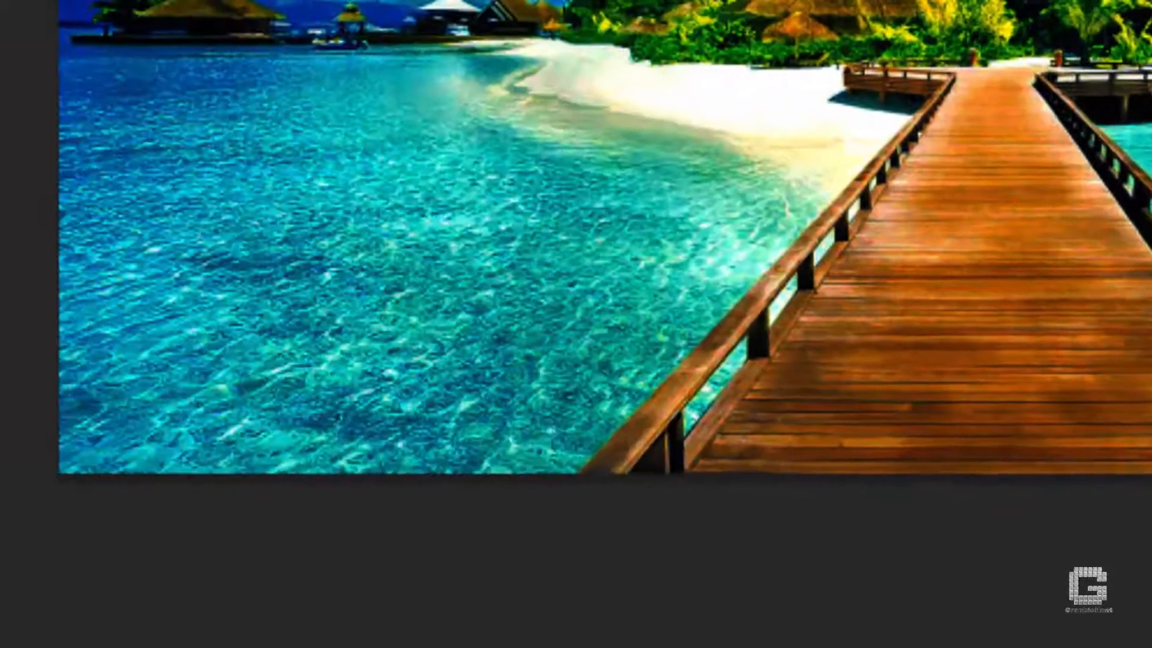
click(73, 265)
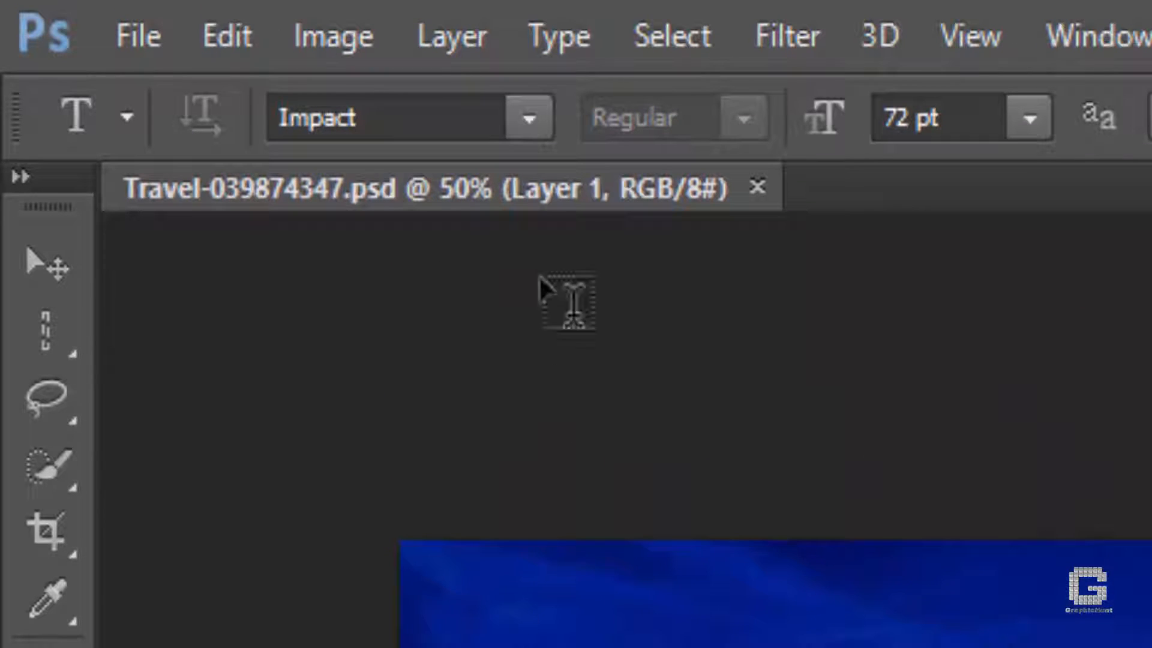
click(531, 127)
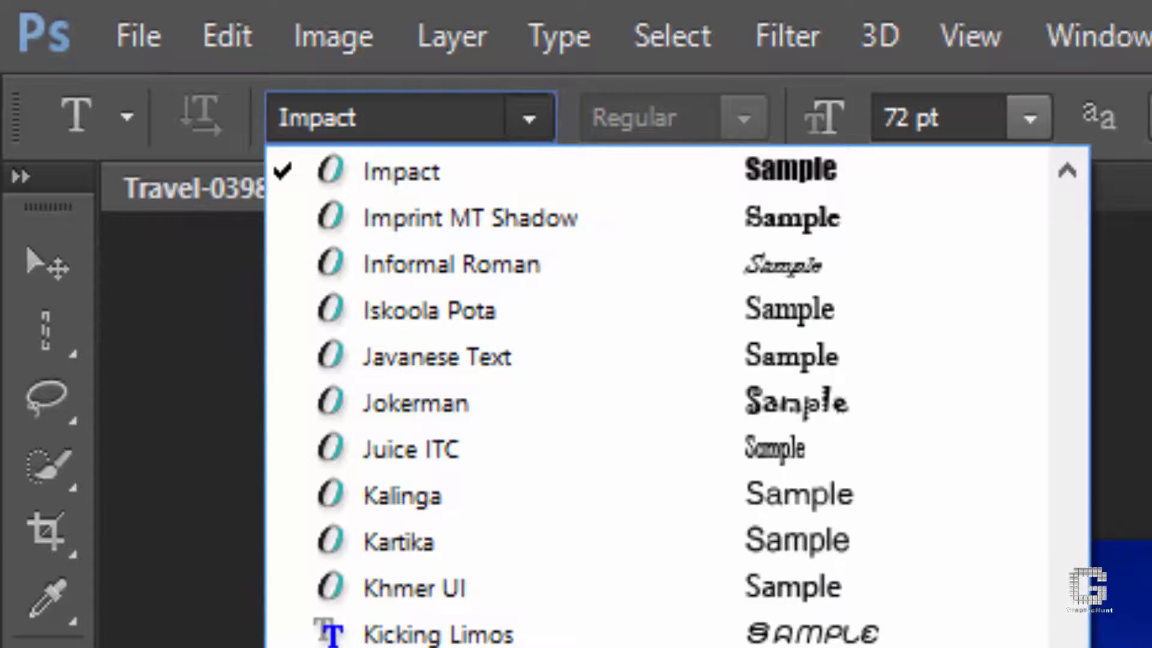
drag(1051, 647, 1053, 214)
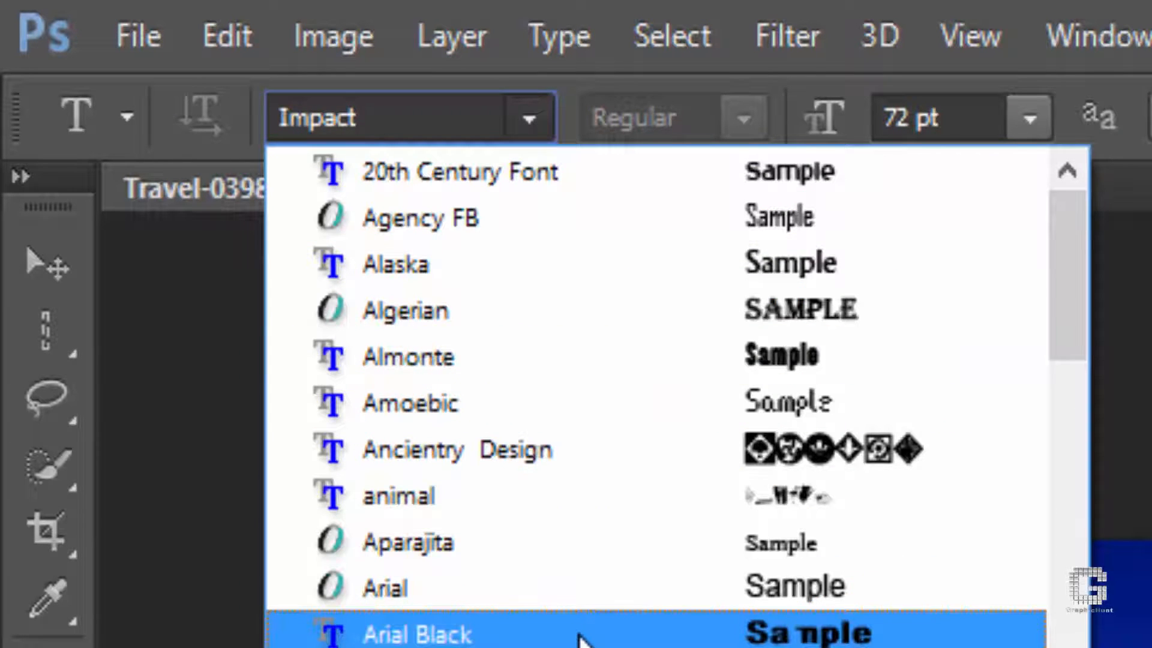
click(580, 636)
click(665, 633)
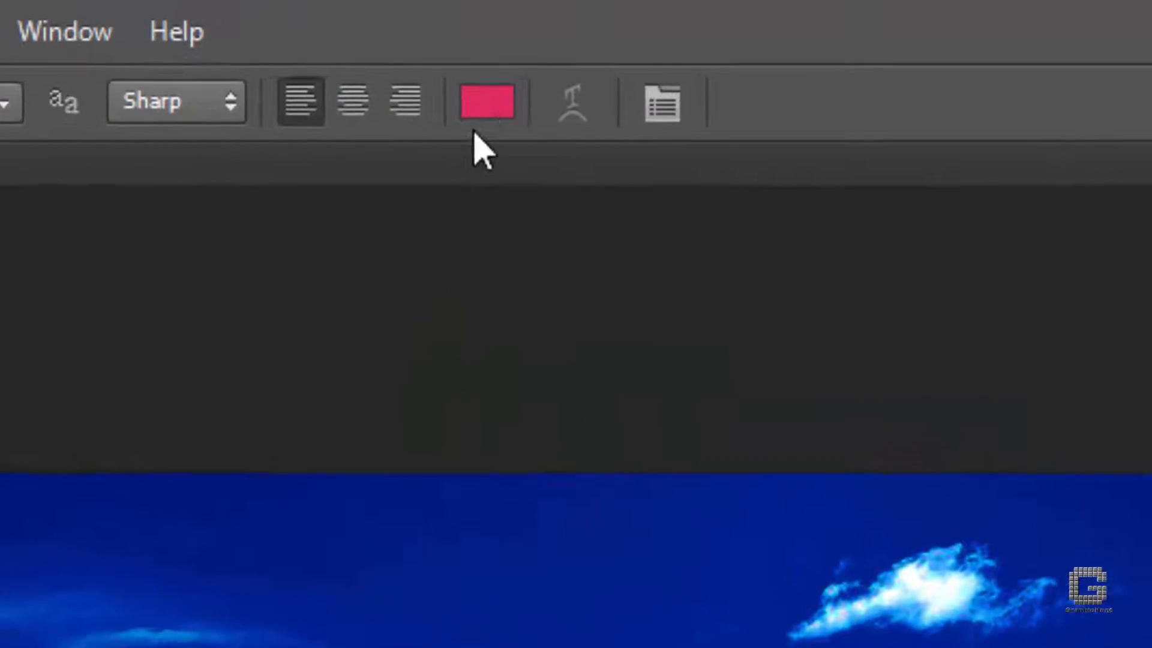
click(478, 114)
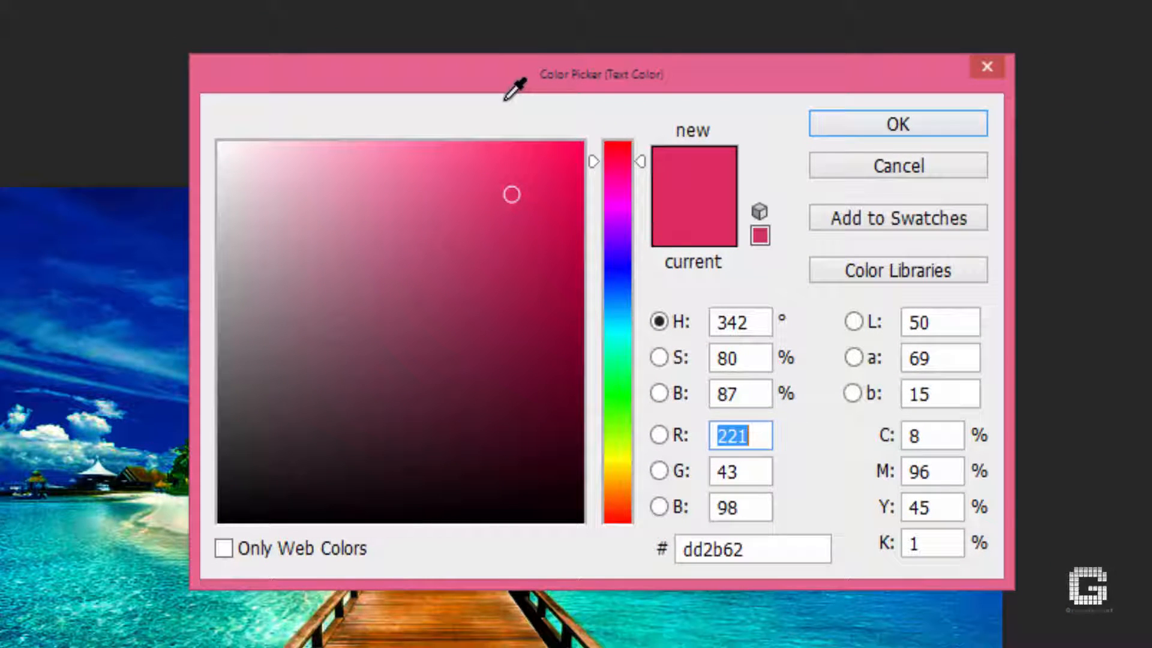
click(218, 144)
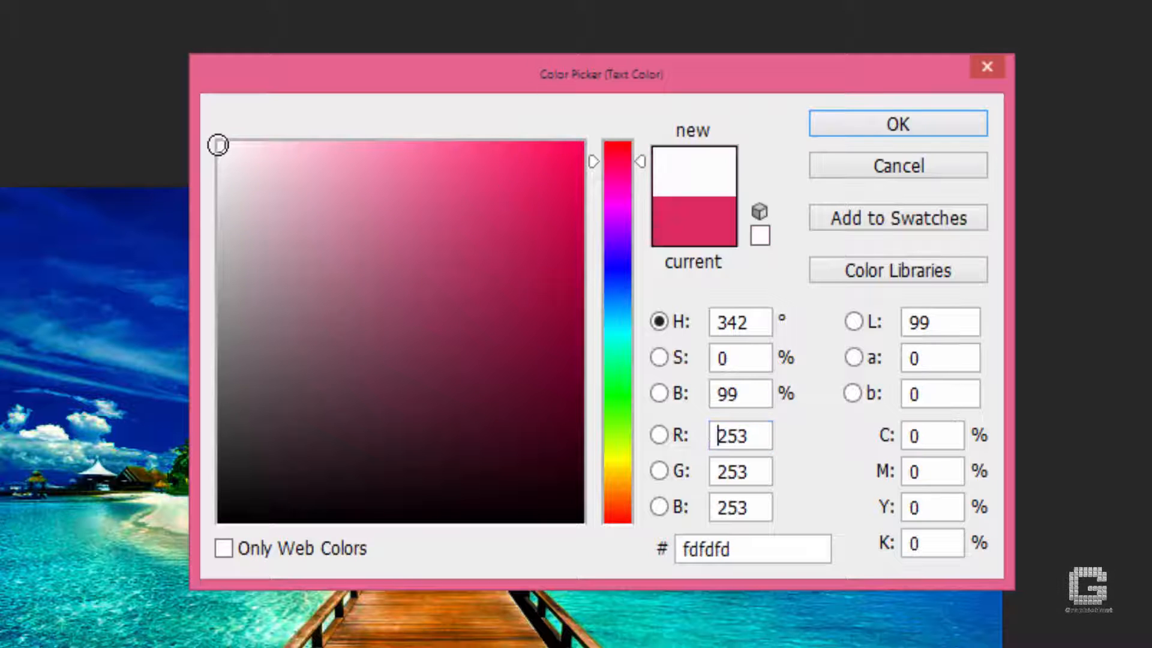
click(863, 124)
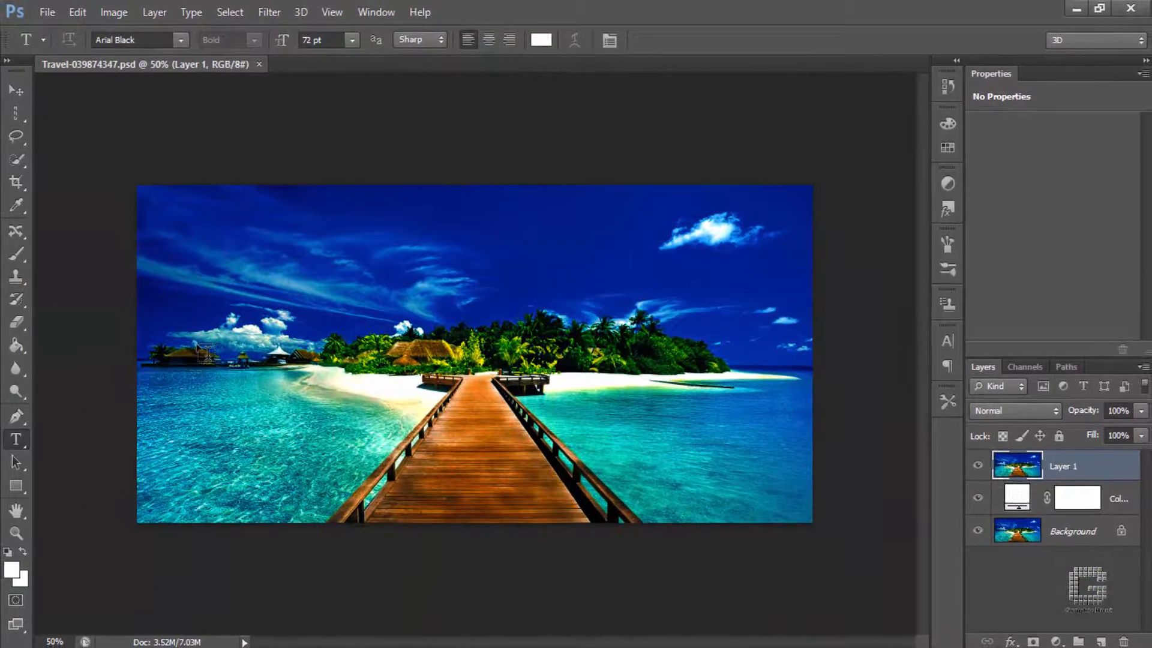
- Add the text TRAVEL over the left part of the photo and commit it
click(204, 353)
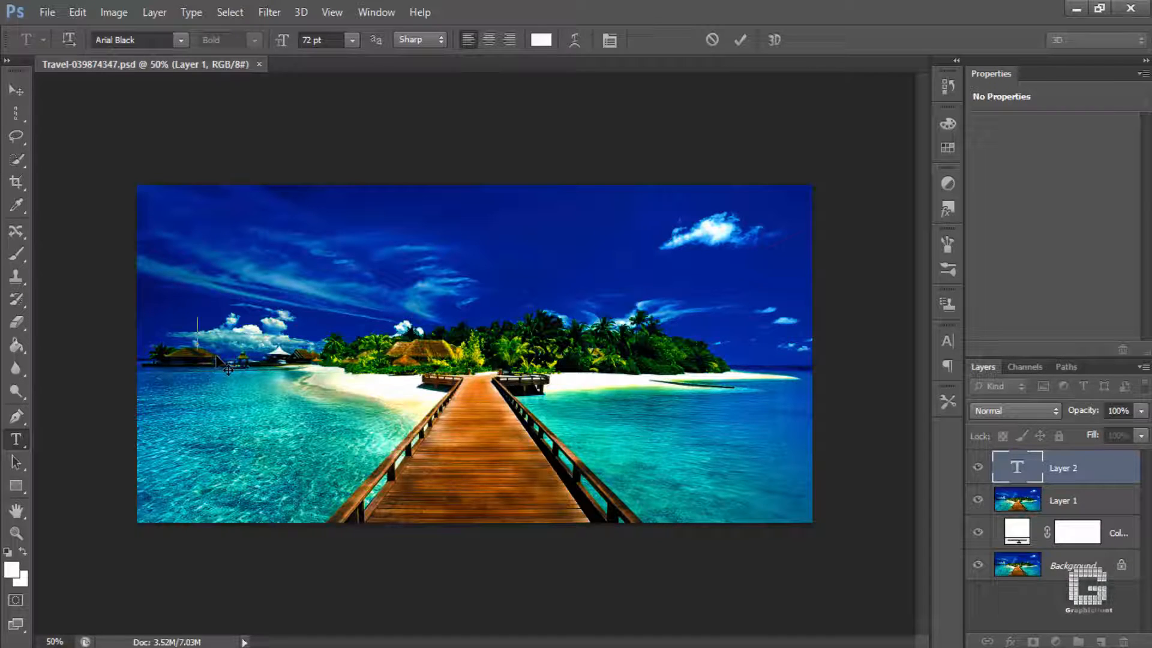
text(TRAVE)
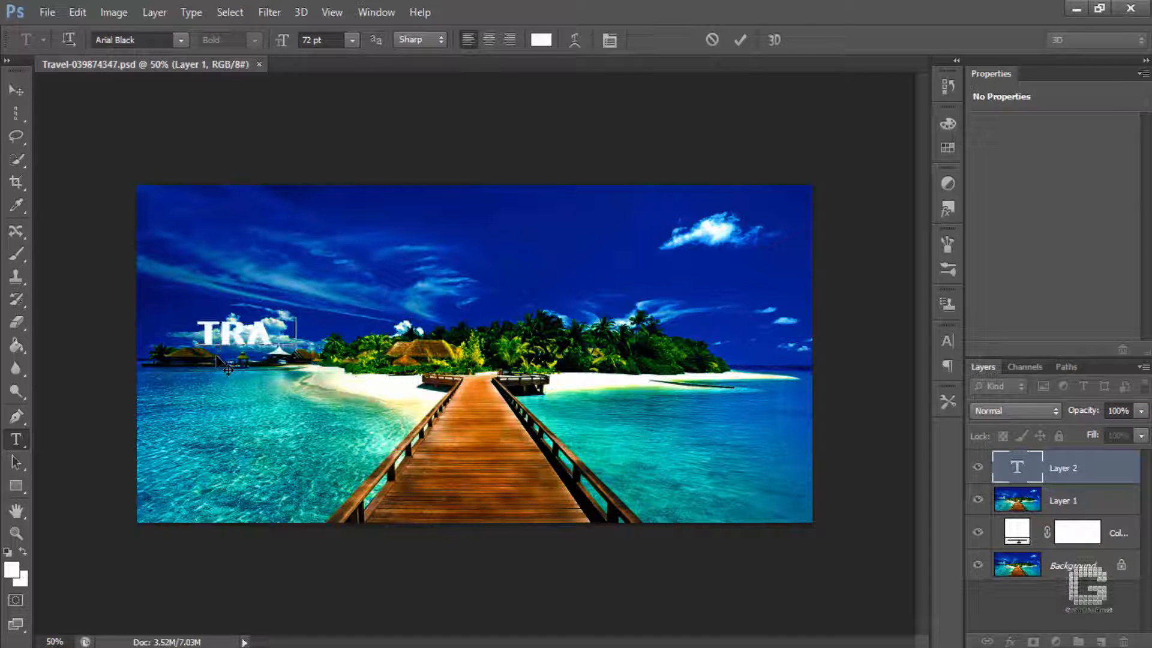
text(L)
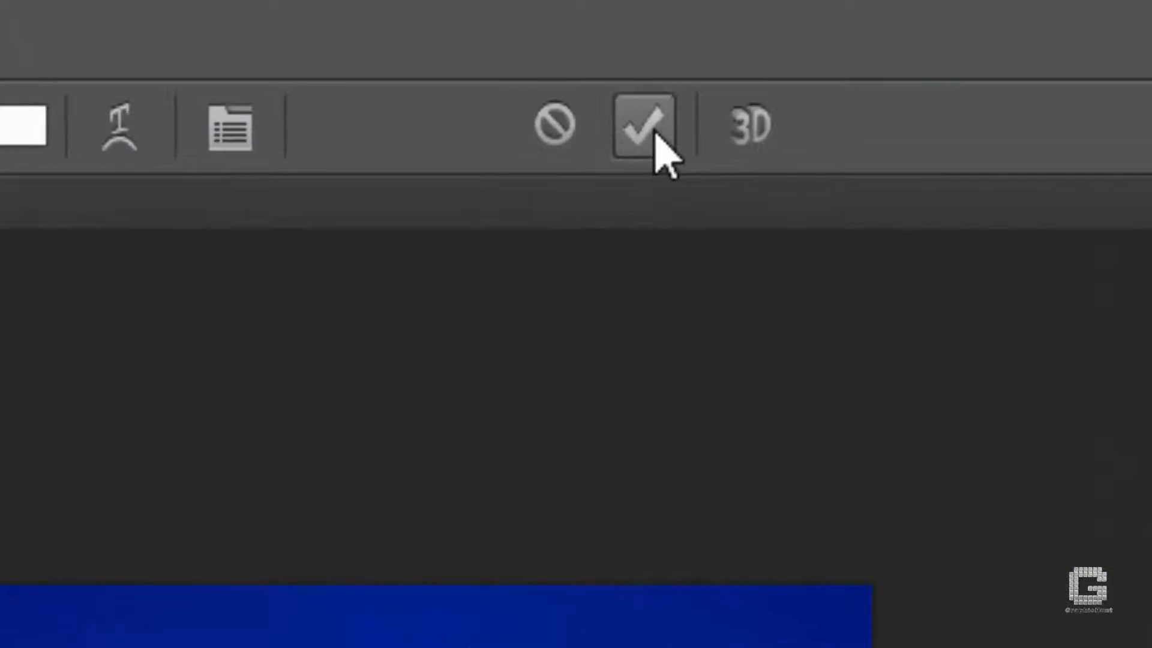
click(656, 135)
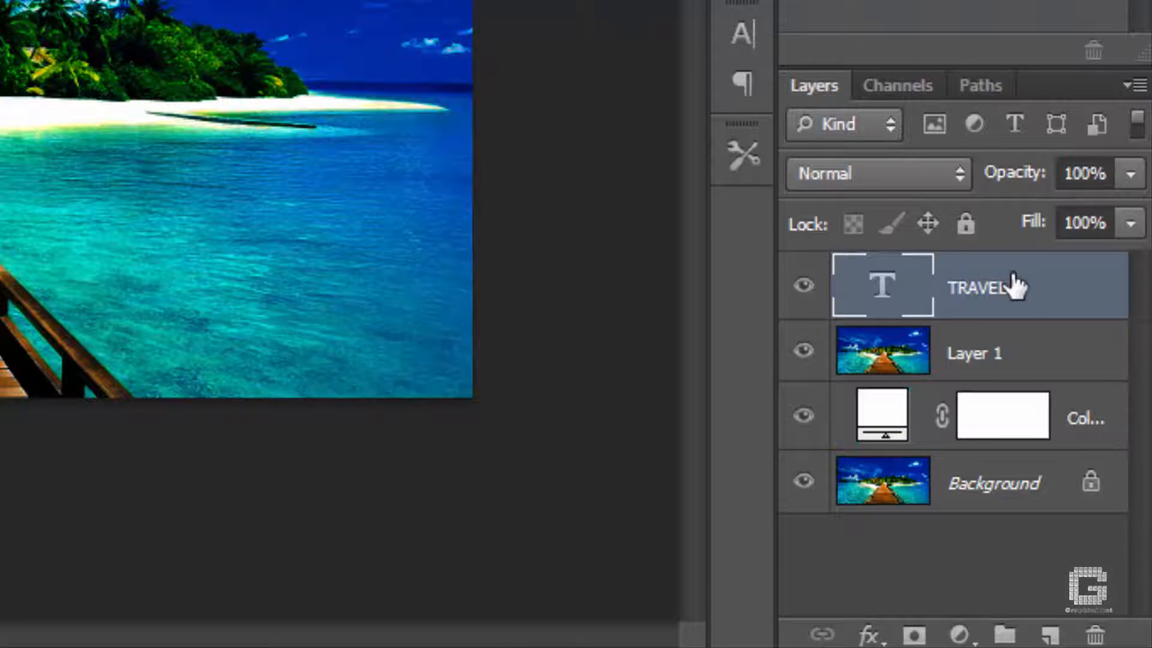
- Move the TRAVEL text layer beneath Layer 1 and clip Layer 1 to it with a clipping mask
drag(1016, 286, 1008, 373)
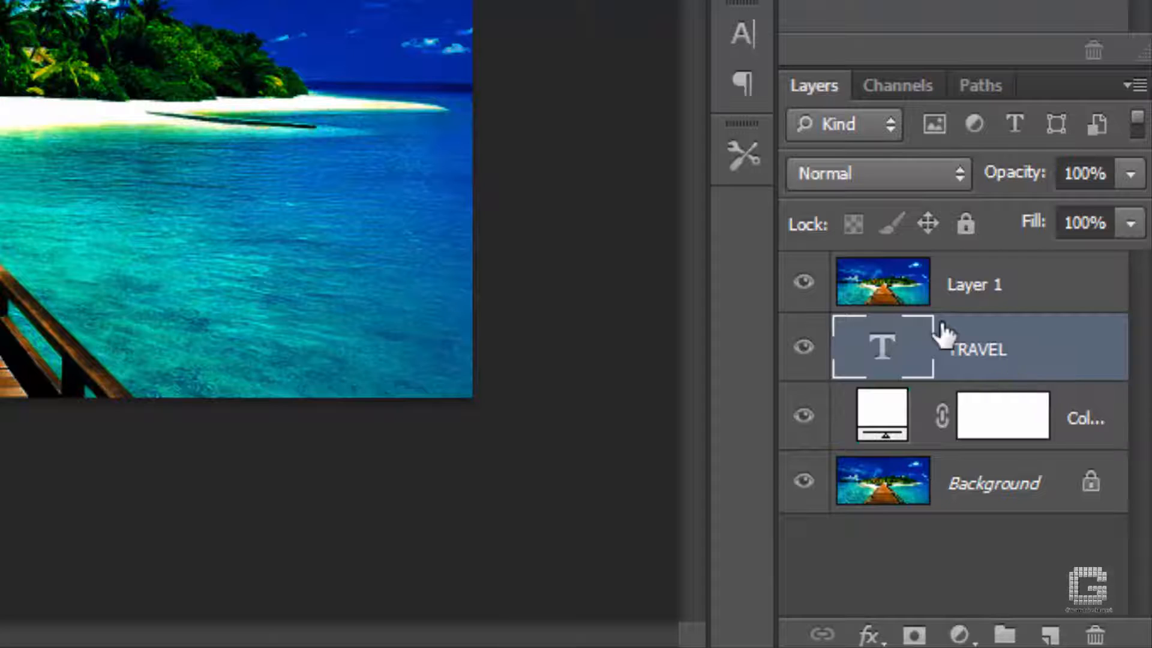
click(1030, 286)
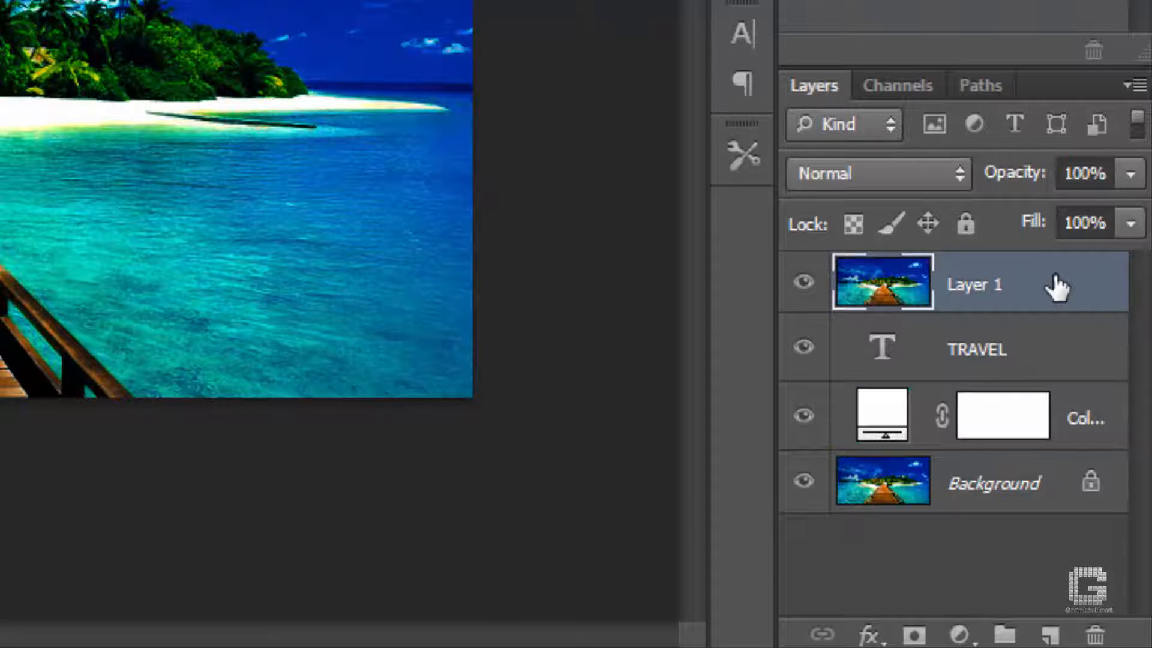
click(1122, 85)
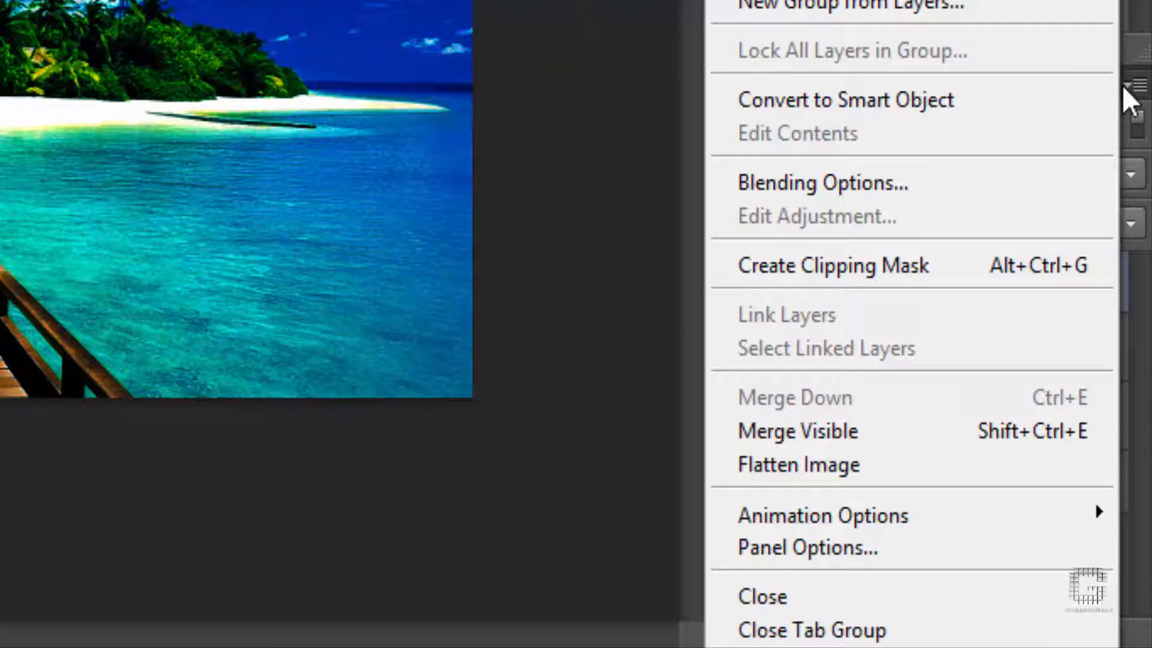
click(967, 265)
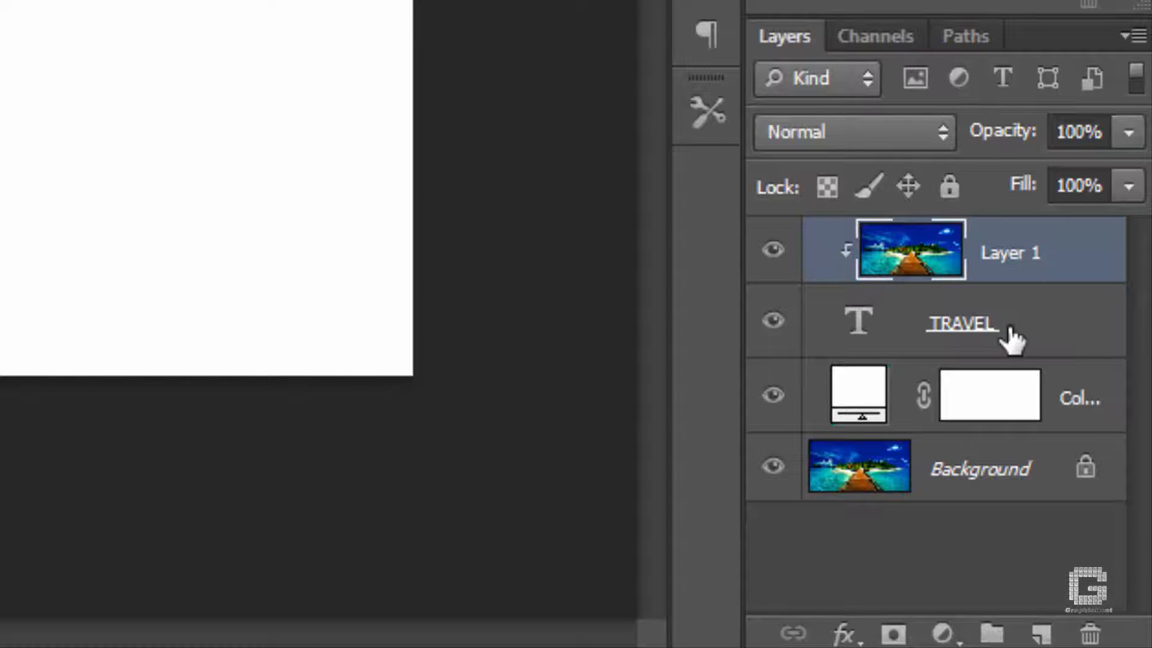
- Free Transform the TRAVEL text layer, enlarging it to nearly the canvas width and centring it on the canvas
click(1012, 340)
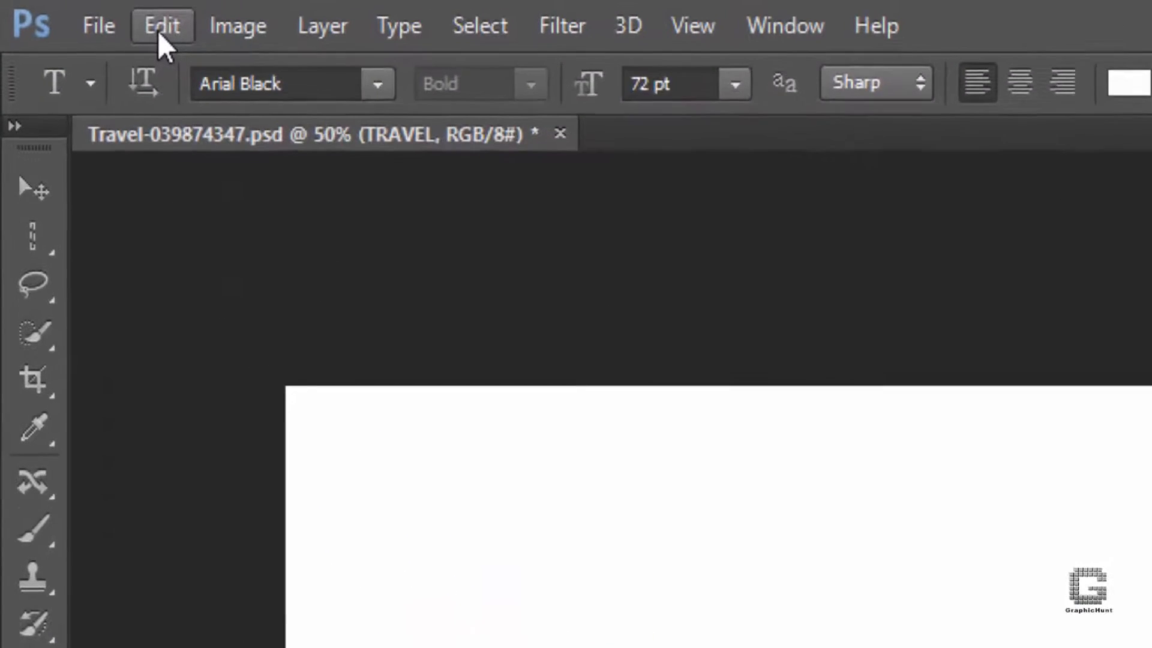
click(78, 10)
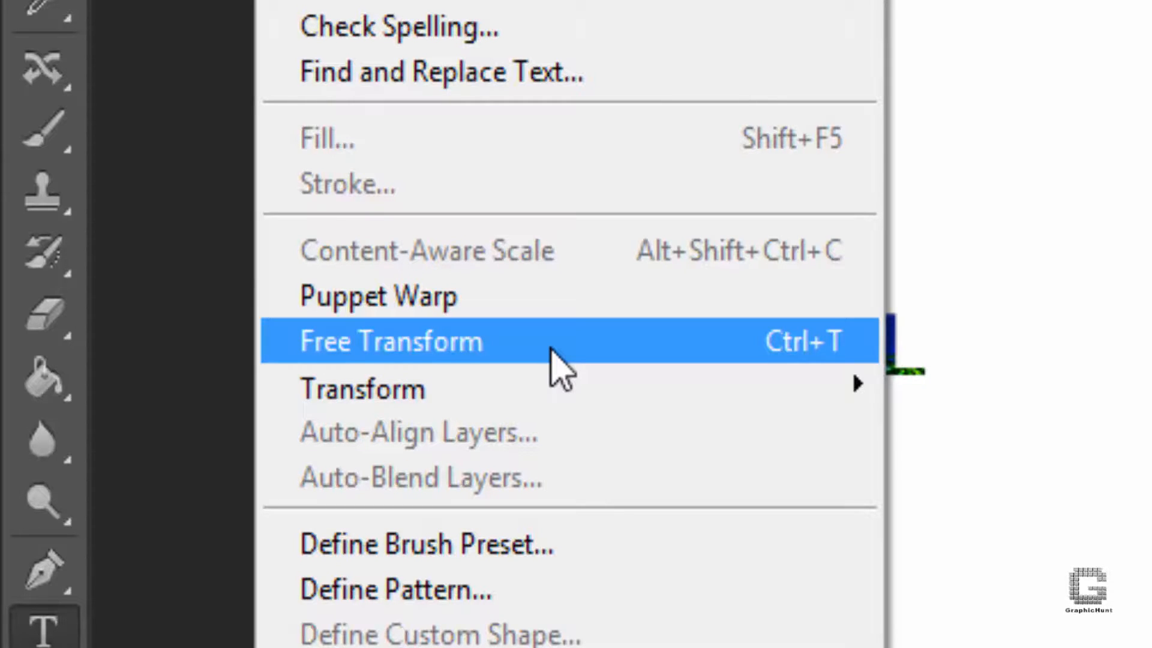
click(552, 349)
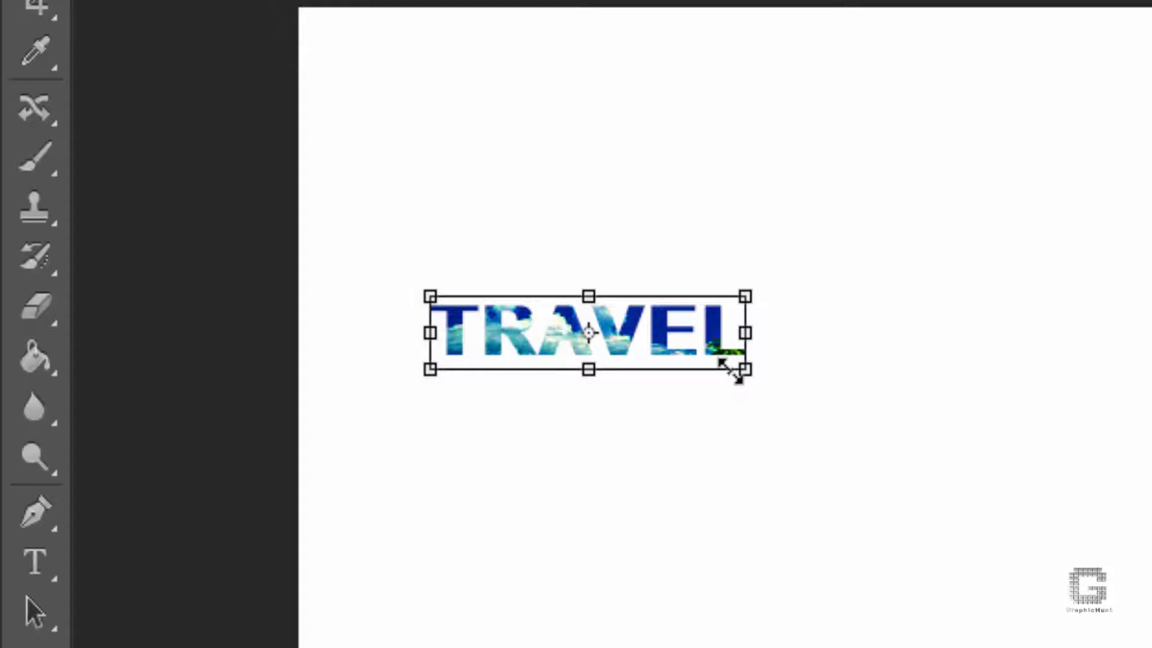
drag(743, 375, 1132, 532)
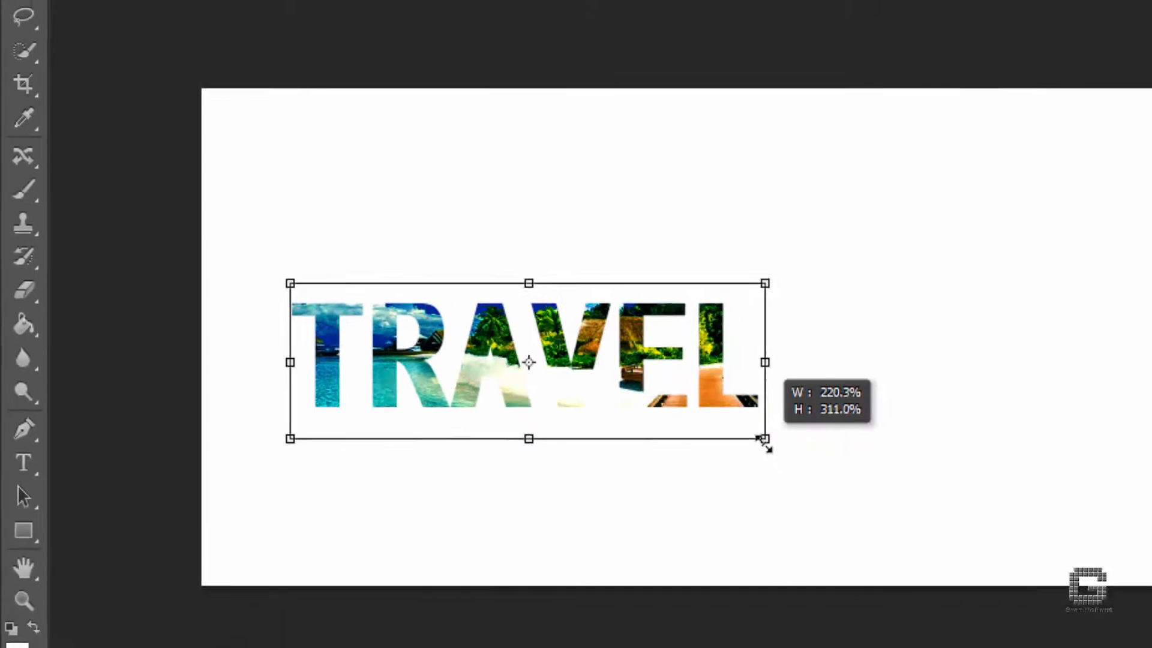
drag(766, 441, 893, 485)
drag(829, 469, 1129, 543)
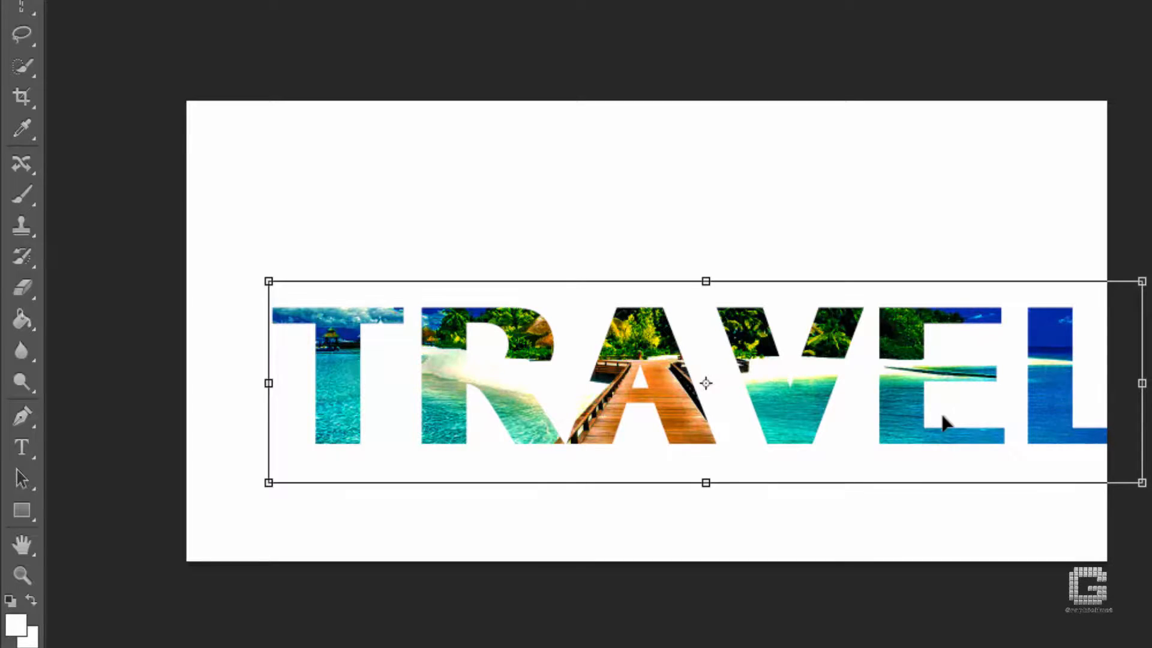
drag(939, 420, 886, 375)
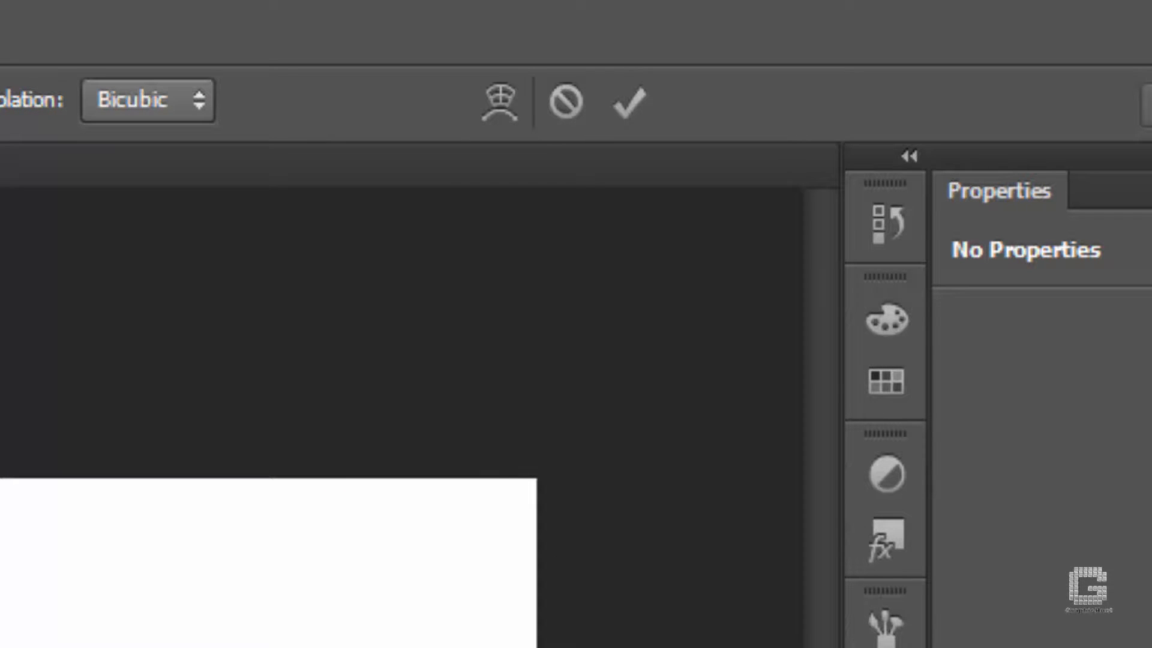
click(630, 102)
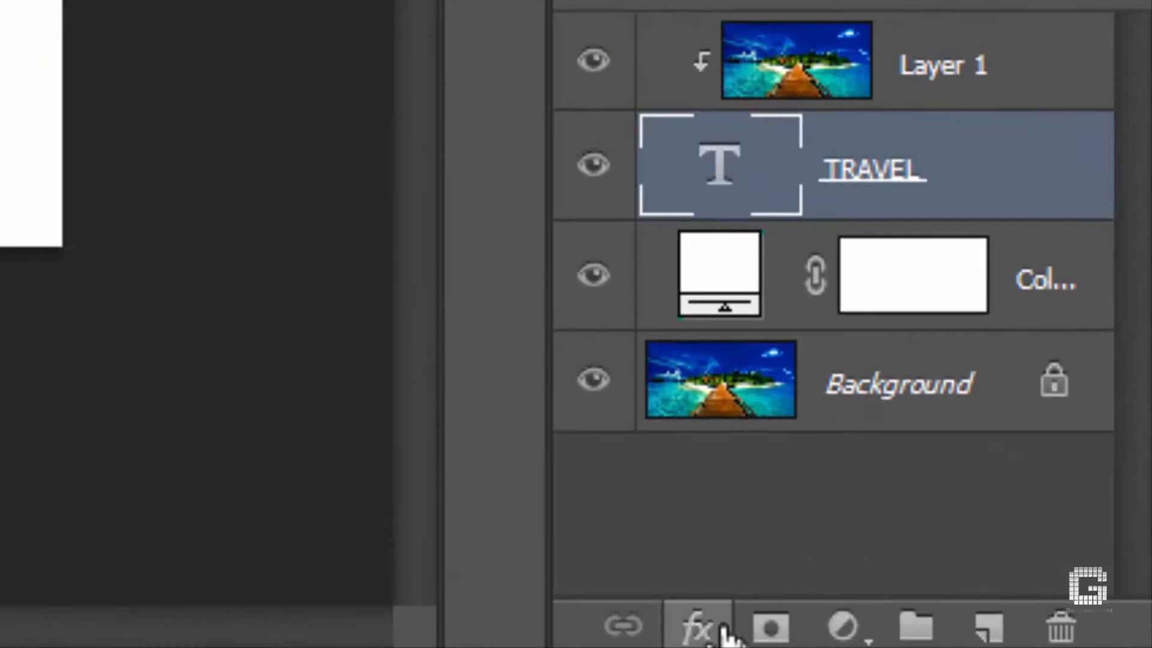
- Apply a Drop Shadow to the TRAVEL layer with 100% opacity, 90° angle, 10 px distance and 10 px size
click(783, 631)
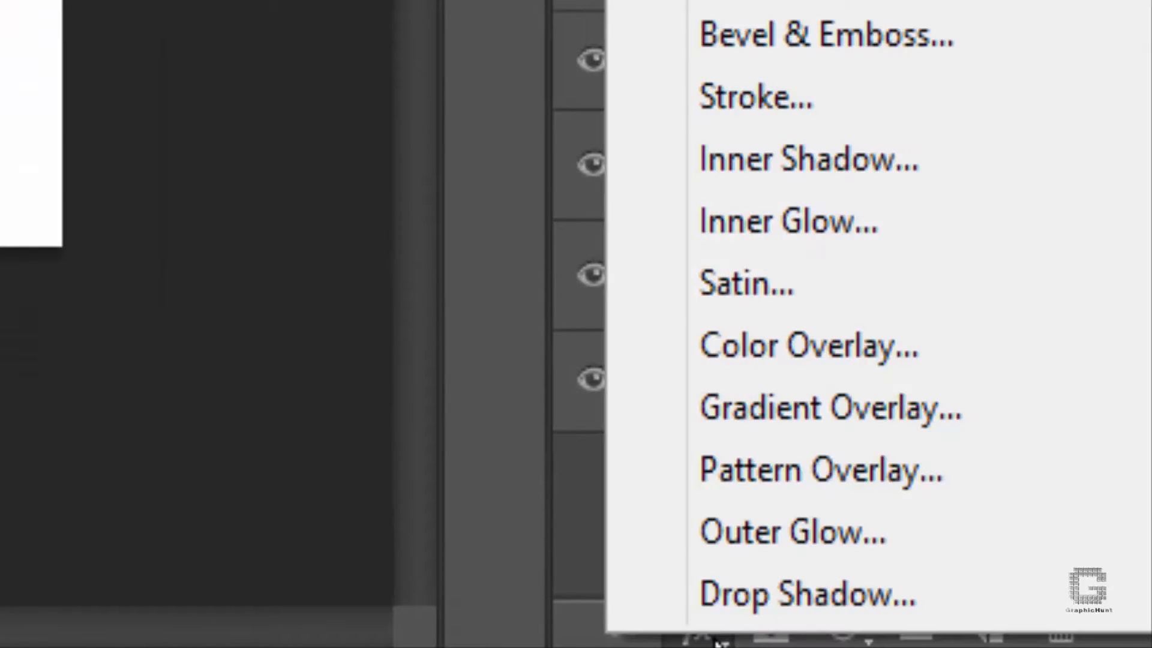
click(762, 593)
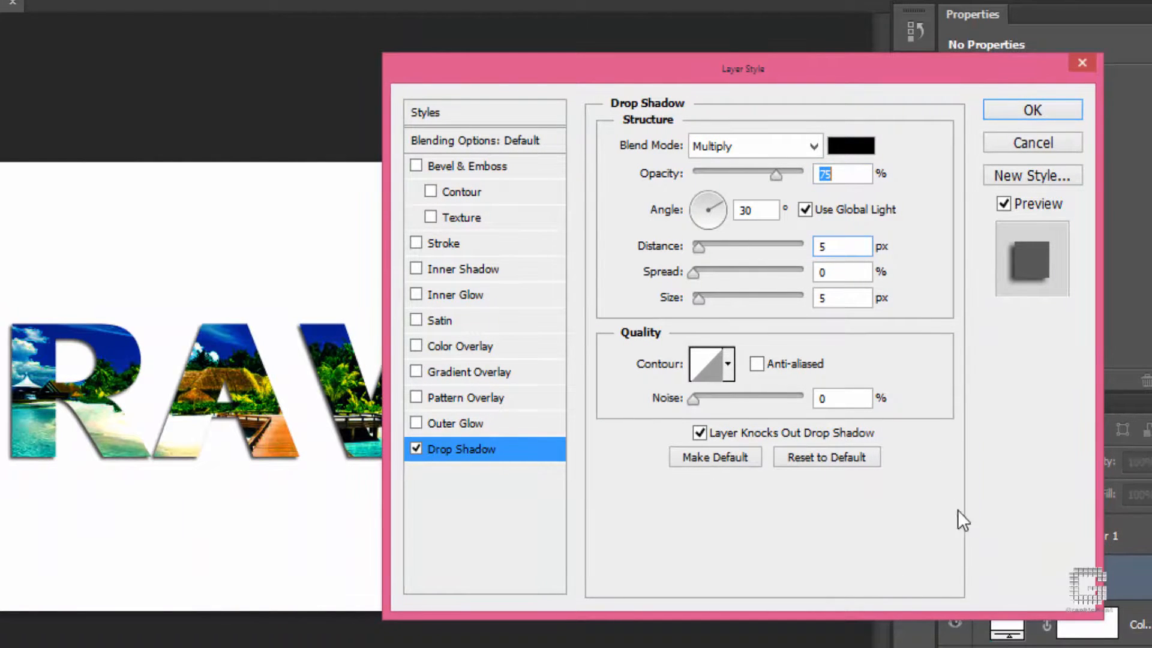
text(100)
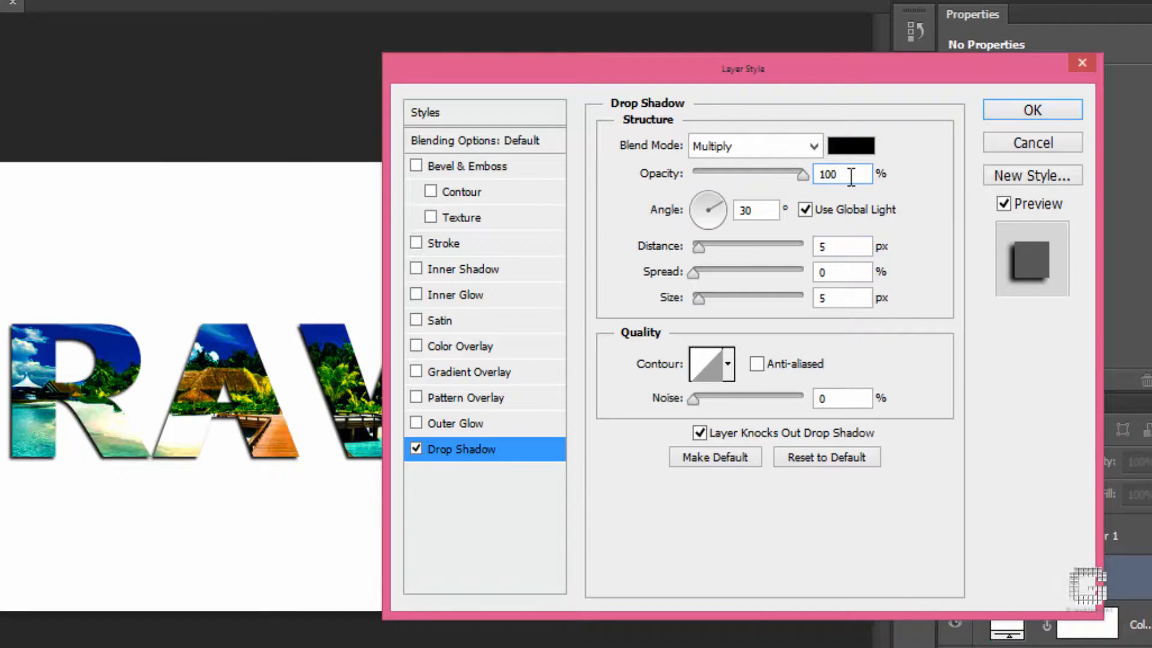
key(Tab)
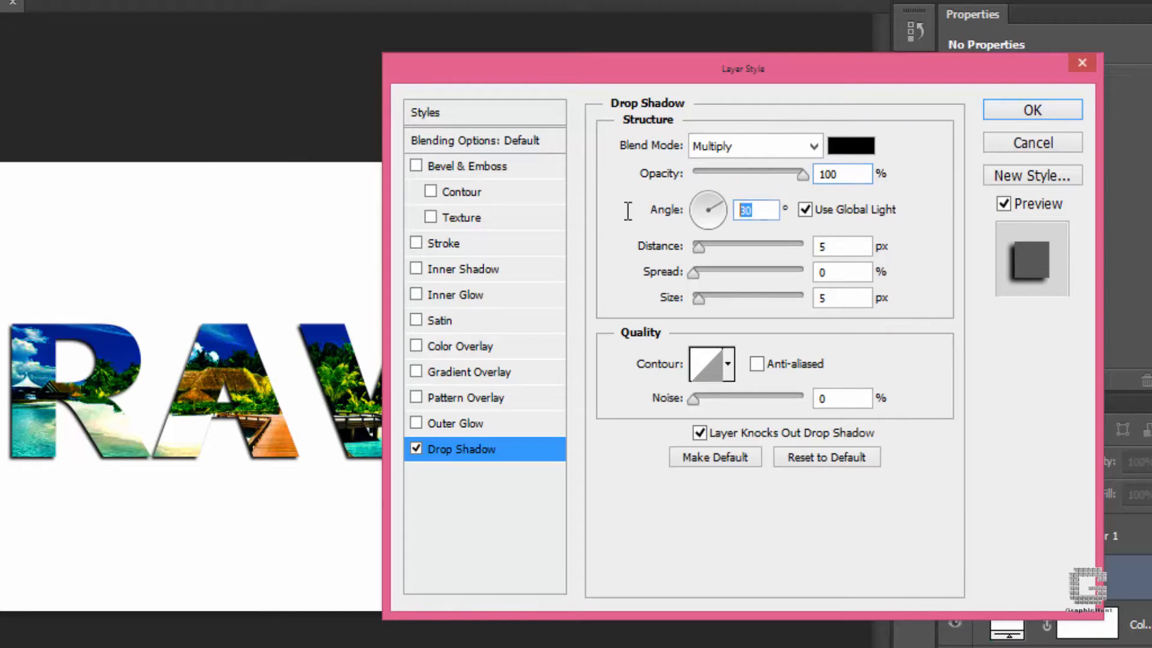
text(90)
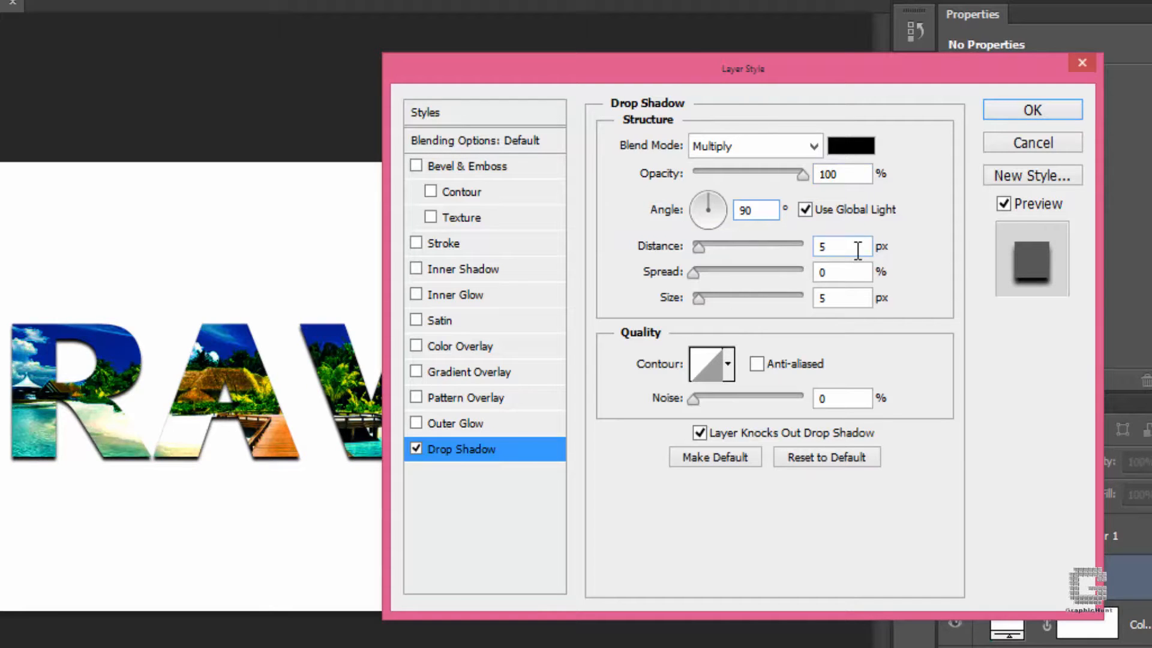
key(Tab)
text(10)
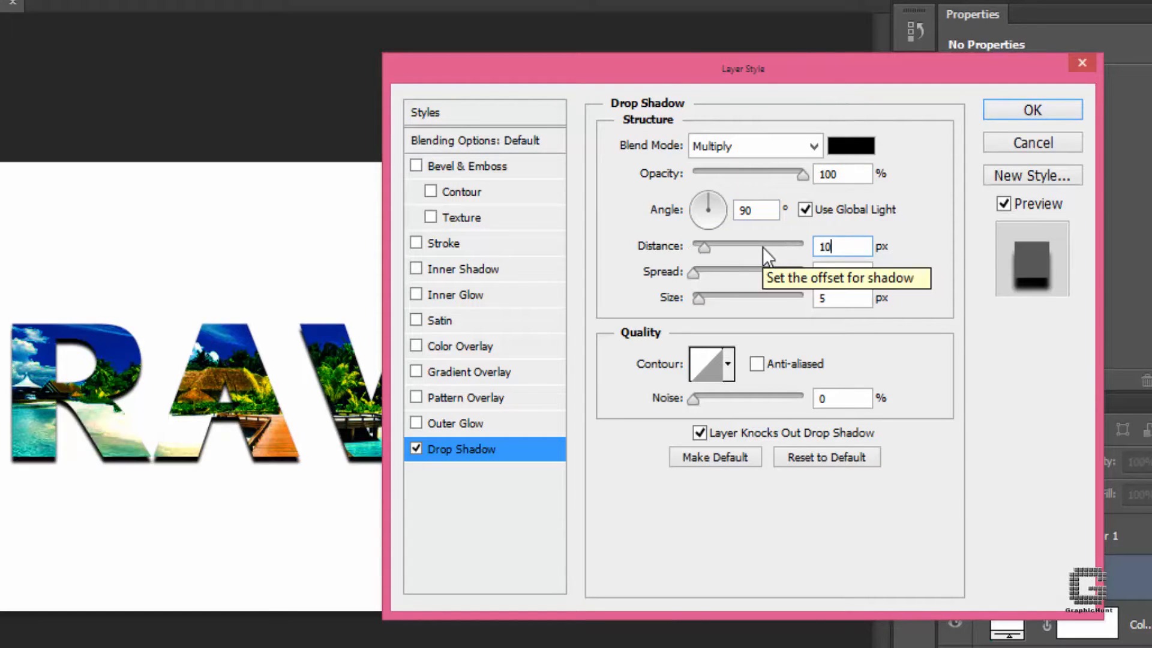
click(836, 300)
text(10)
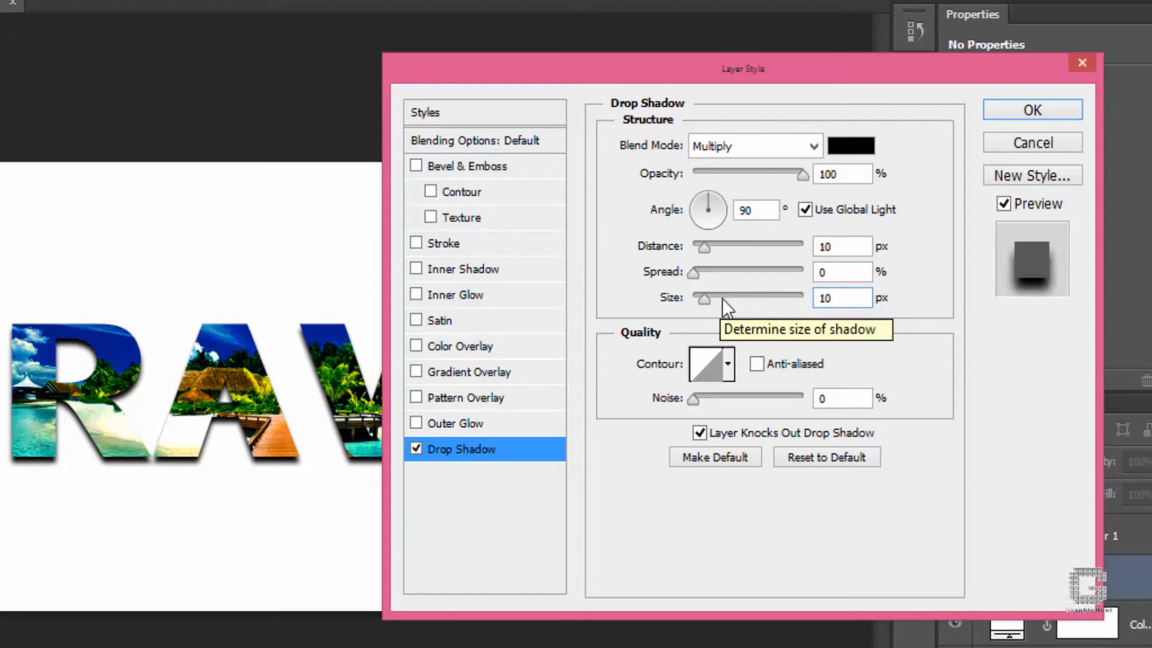
key(Return)
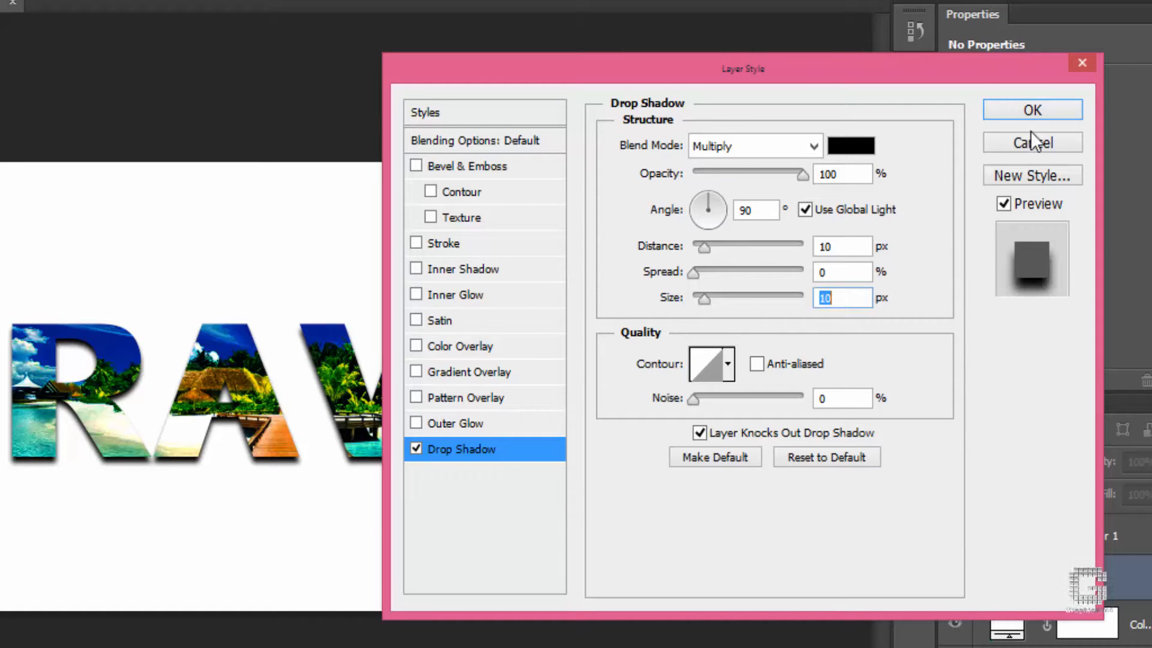
click(1033, 110)
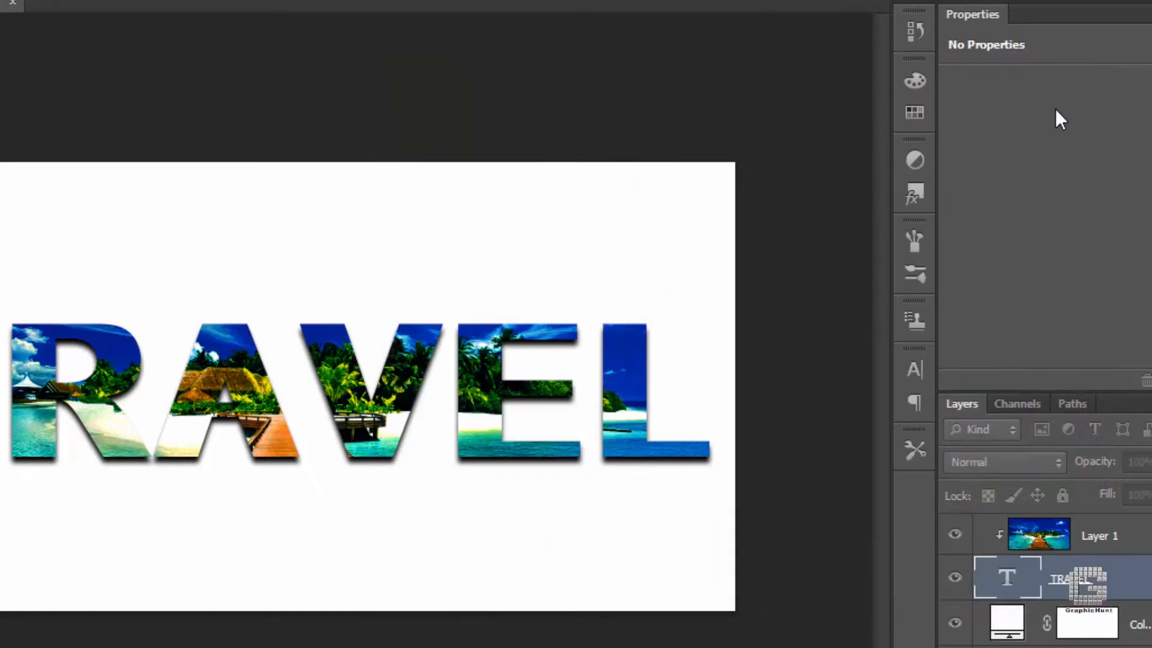